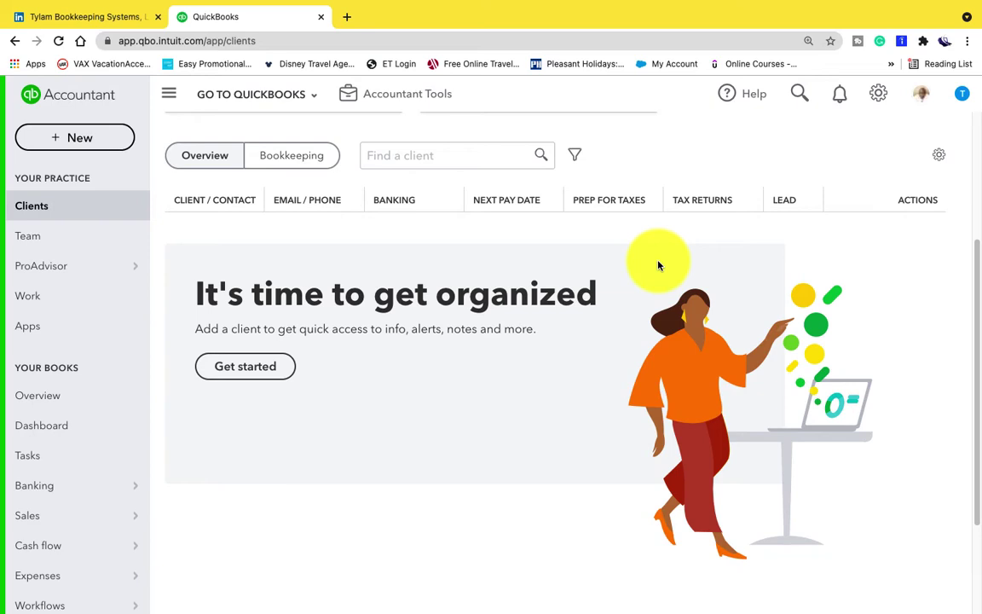
click(29, 208)
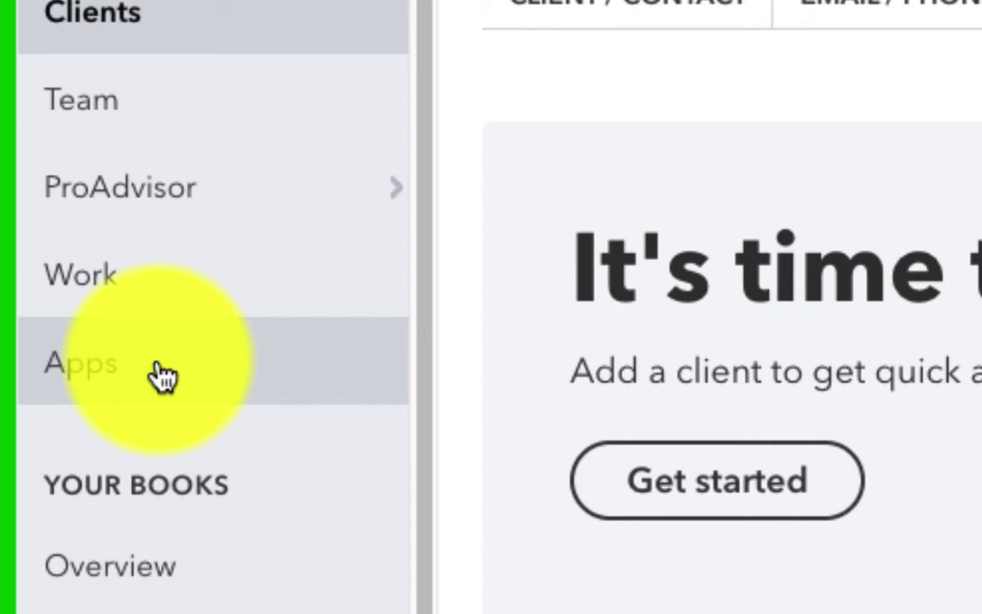
Open the Apps center's Find apps page, scroll through featured apps, and select the app search box.
click(101, 368)
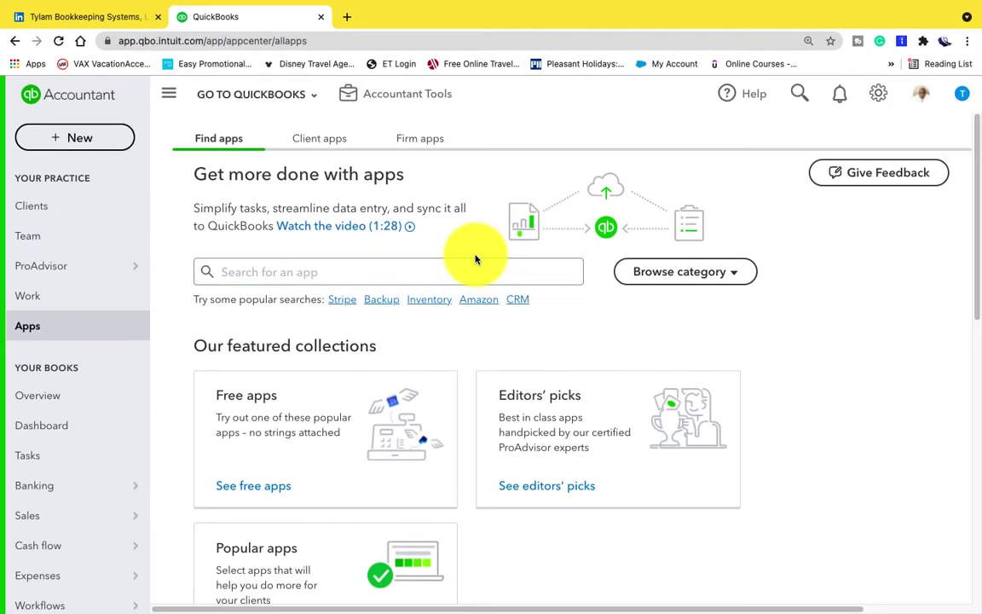
scroll(476, 259, down, 5)
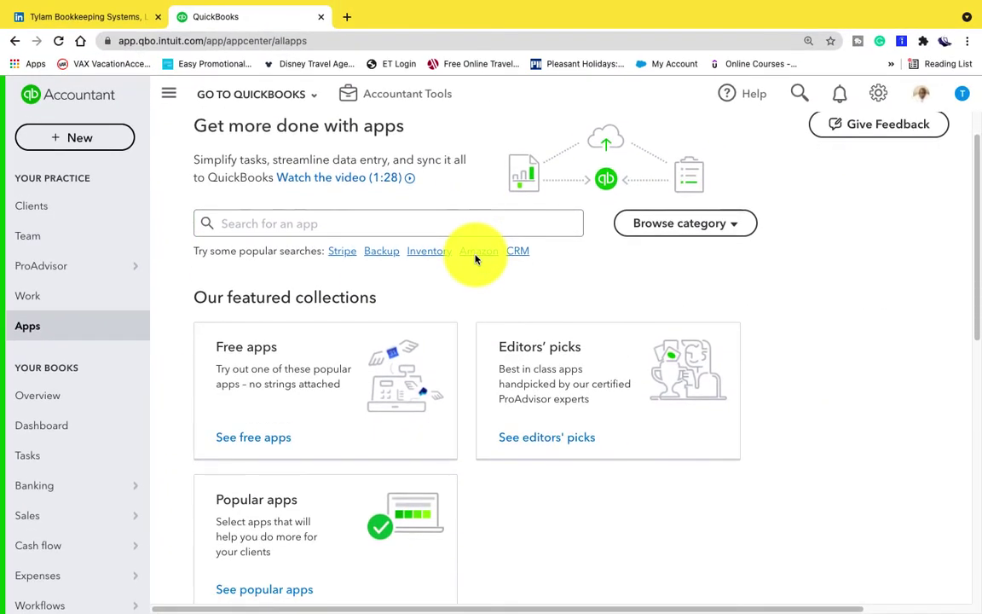
scroll(476, 259, down, 3)
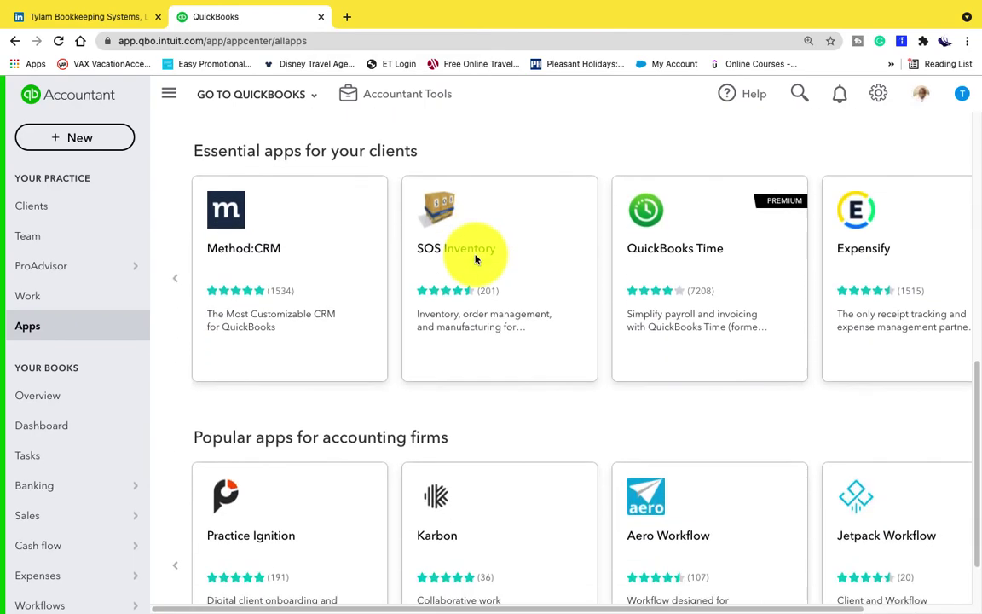
scroll(476, 259, up, 7)
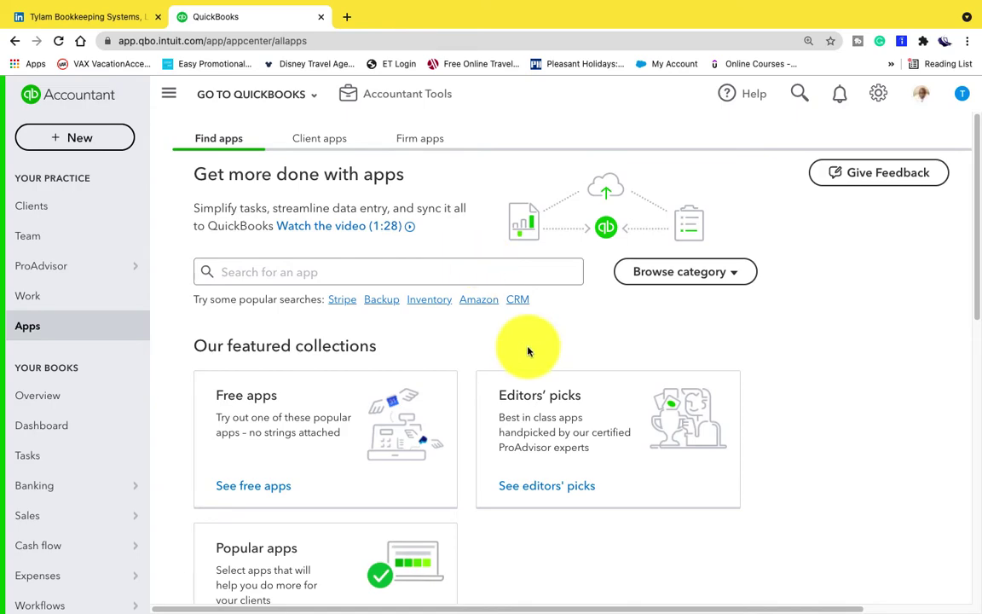
scroll(521, 346, down, 5)
scroll(521, 348, down, 3)
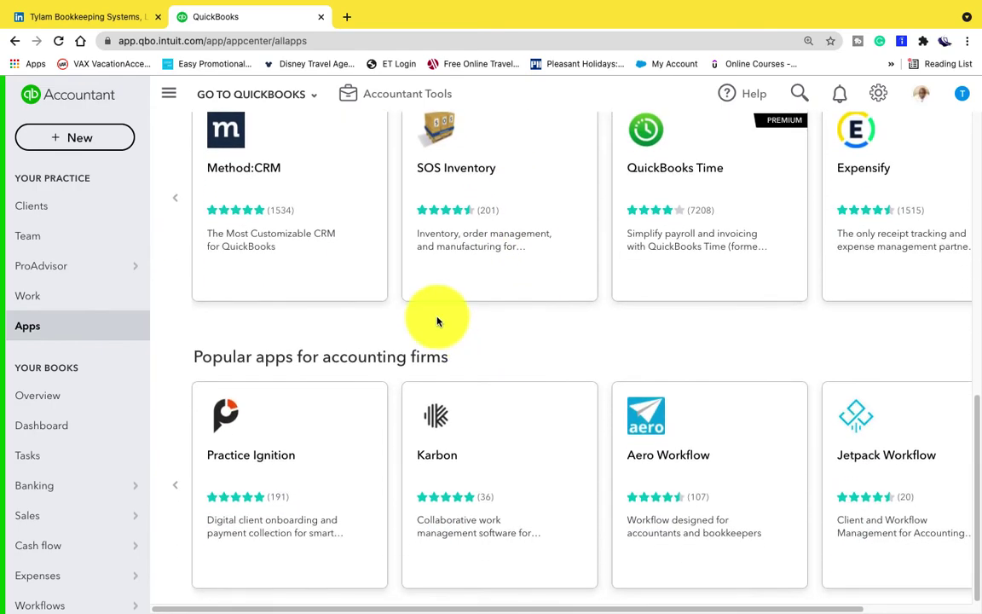
scroll(427, 314, up, 6)
scroll(427, 315, up, 2)
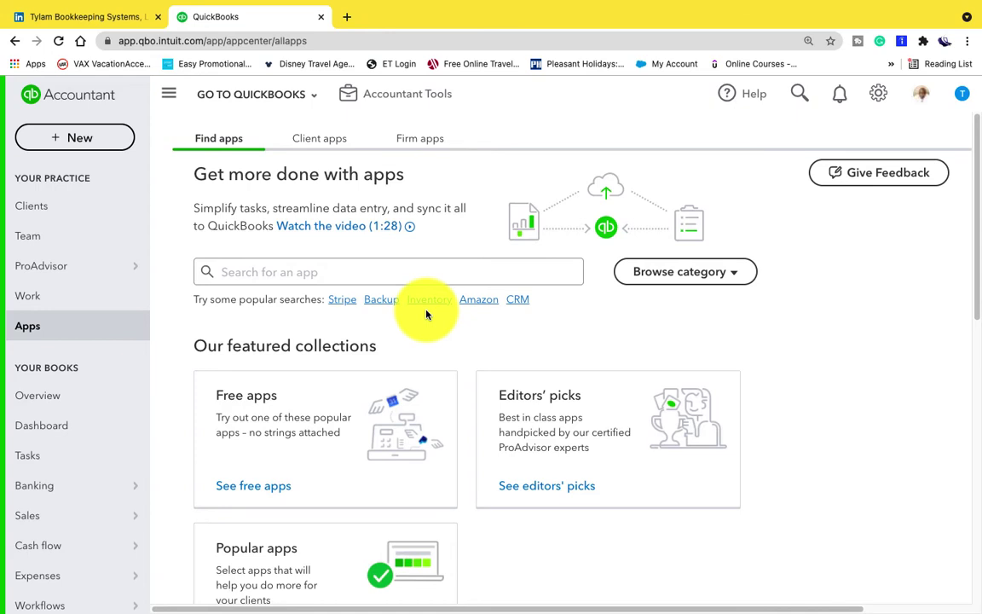
click(344, 267)
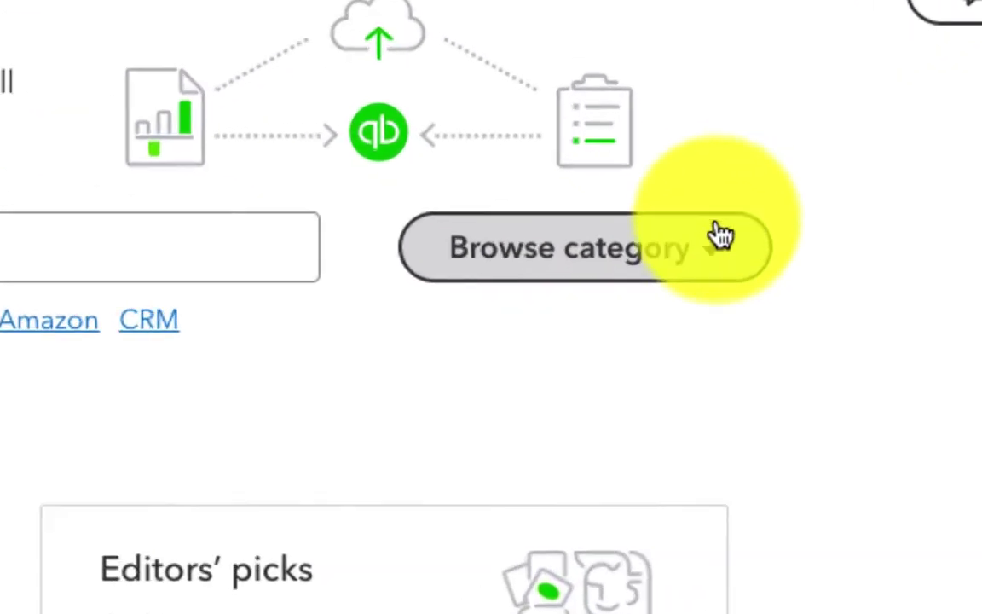
Open the Browse category dropdown, which lists categories from Get Paid to Track Time.
click(708, 259)
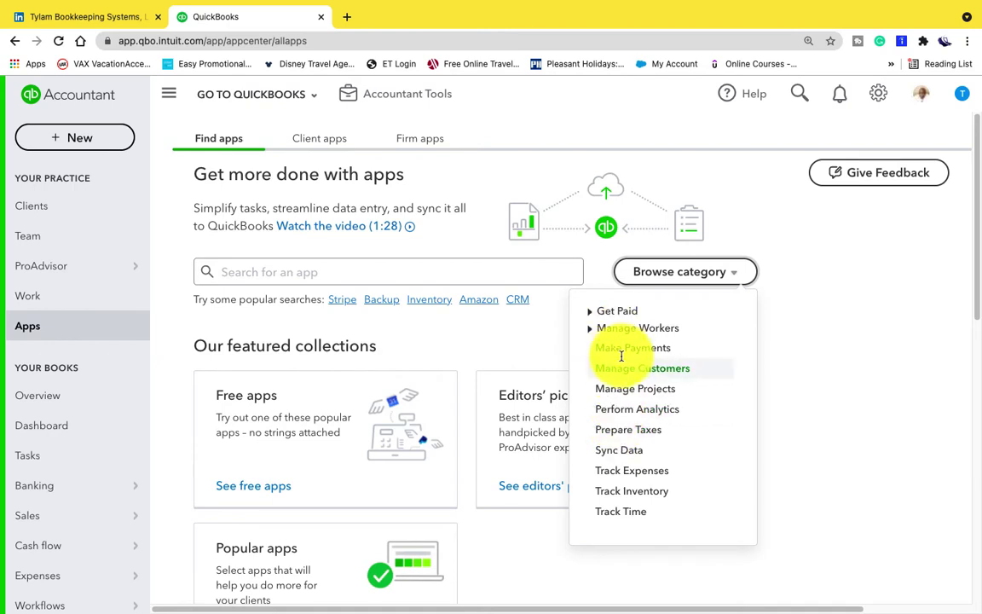
Choose Prepare Taxes and scroll to the Halon Tax, Avalara AvaTax and Tax Planner Pro row.
click(613, 431)
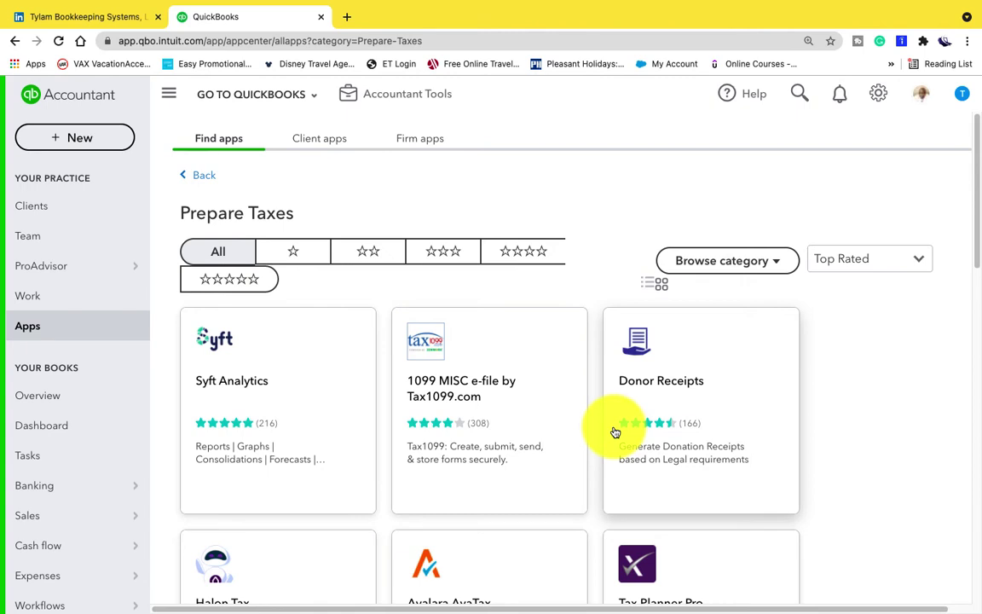
scroll(614, 432, down, 5)
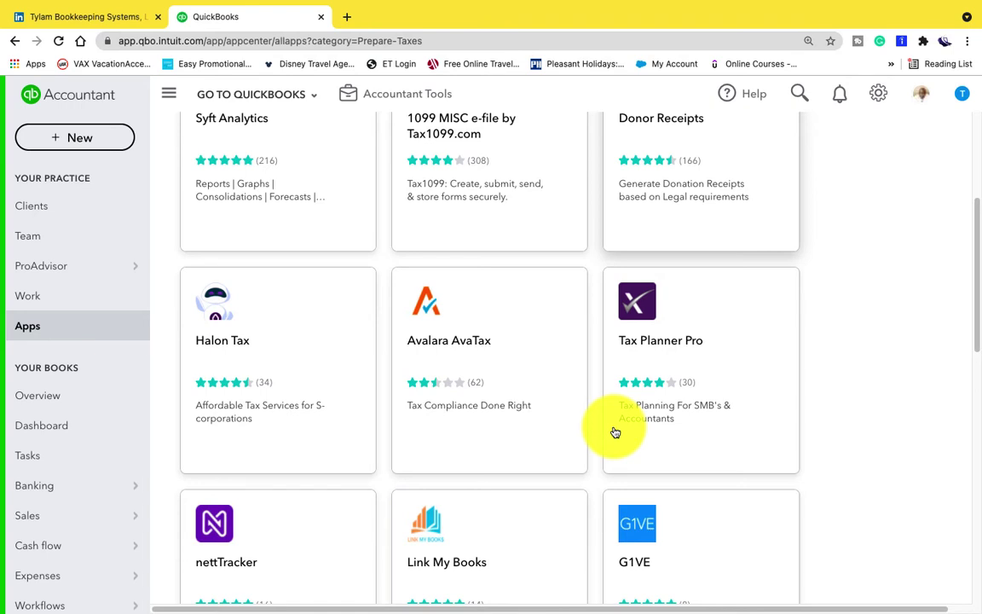
scroll(436, 417, down, 3)
scroll(435, 417, down, 10)
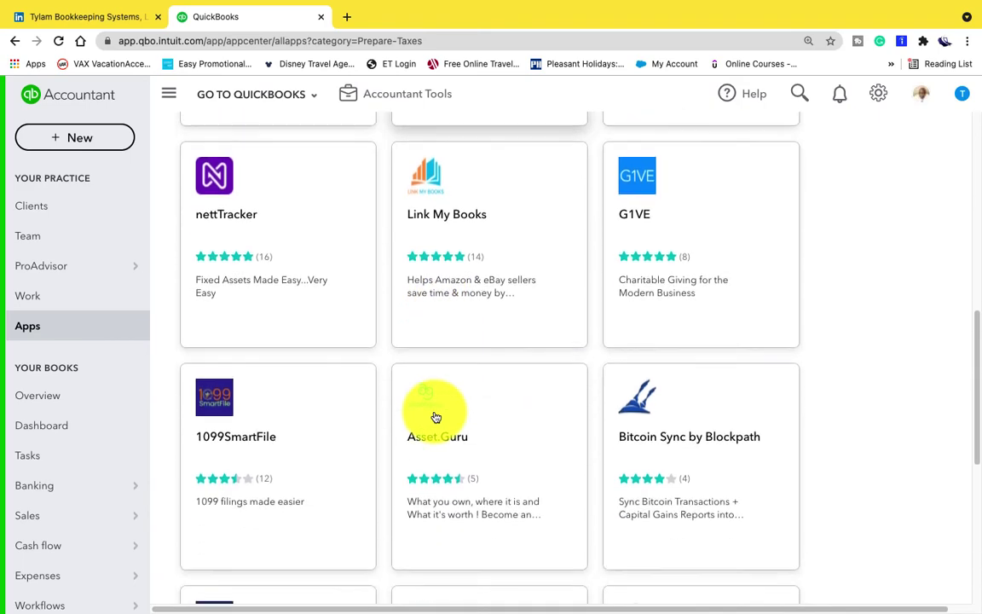
scroll(436, 416, down, 1)
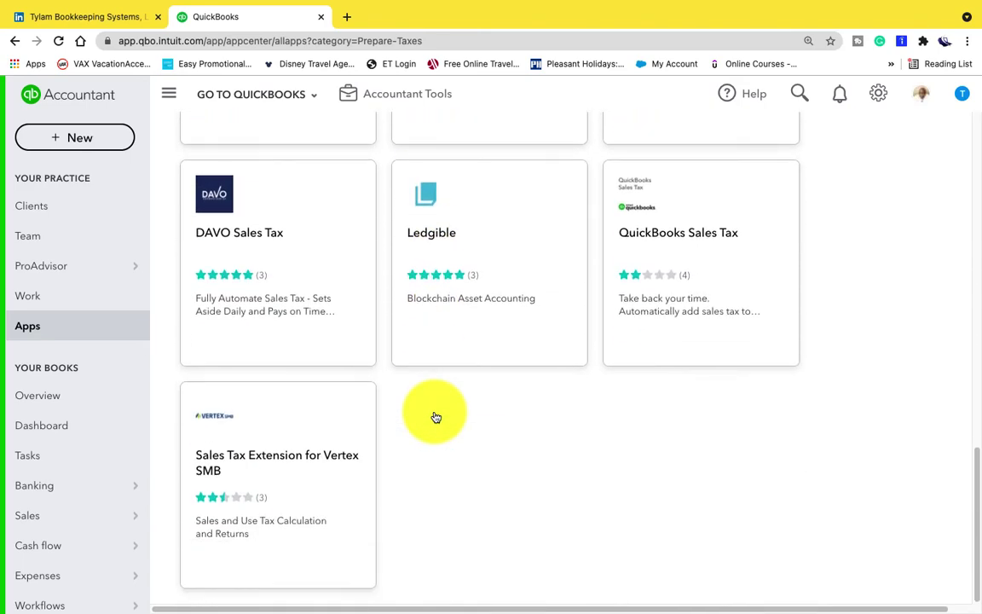
scroll(434, 411, up, 5)
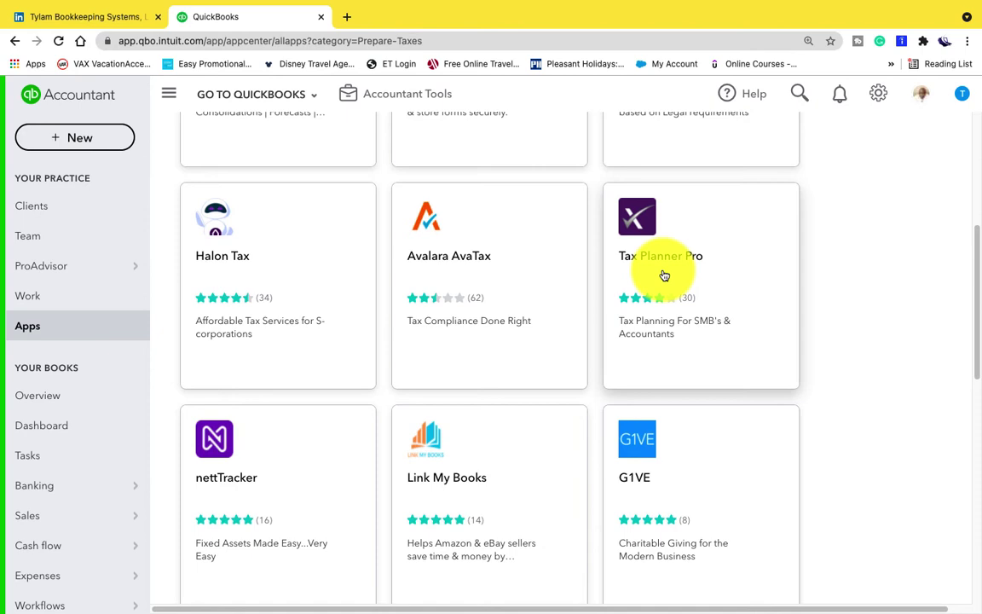
Scroll the Prepare Taxes grid down to 1099SmartFile, Asset.Guru and Bitcoin Sync by Blockpath.
scroll(525, 494, down, 2)
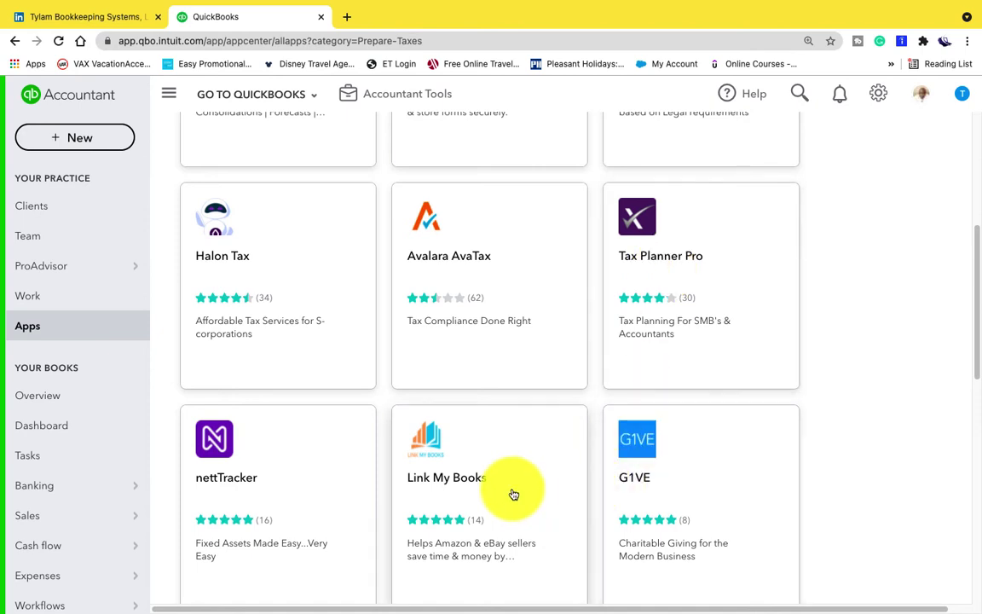
scroll(510, 493, down, 2)
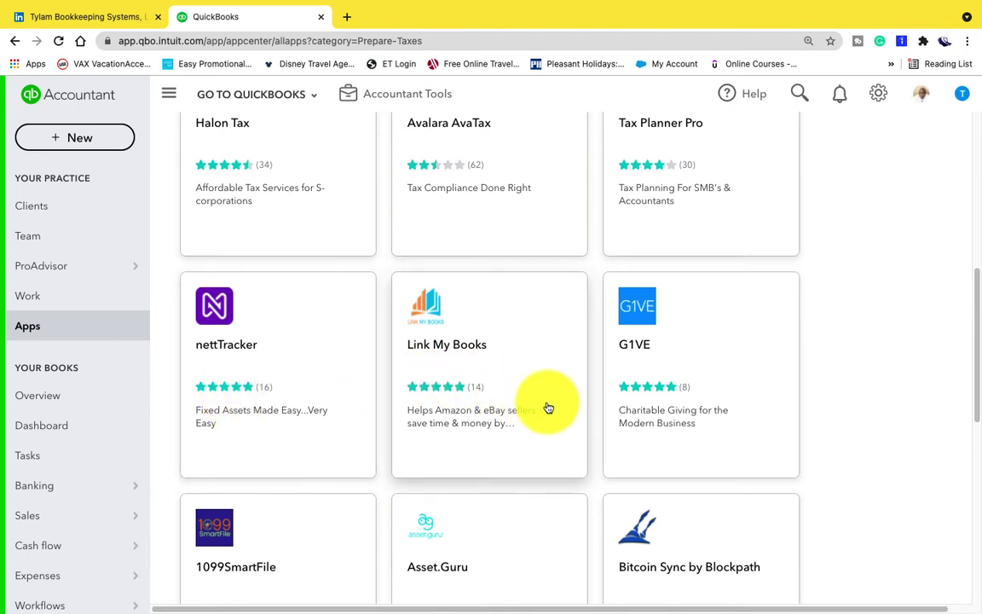
Scroll to the end of the Prepare Taxes list at Sales Tax Extension for Vertex SMB, then back up.
scroll(548, 408, down, 5)
scroll(548, 407, down, 5)
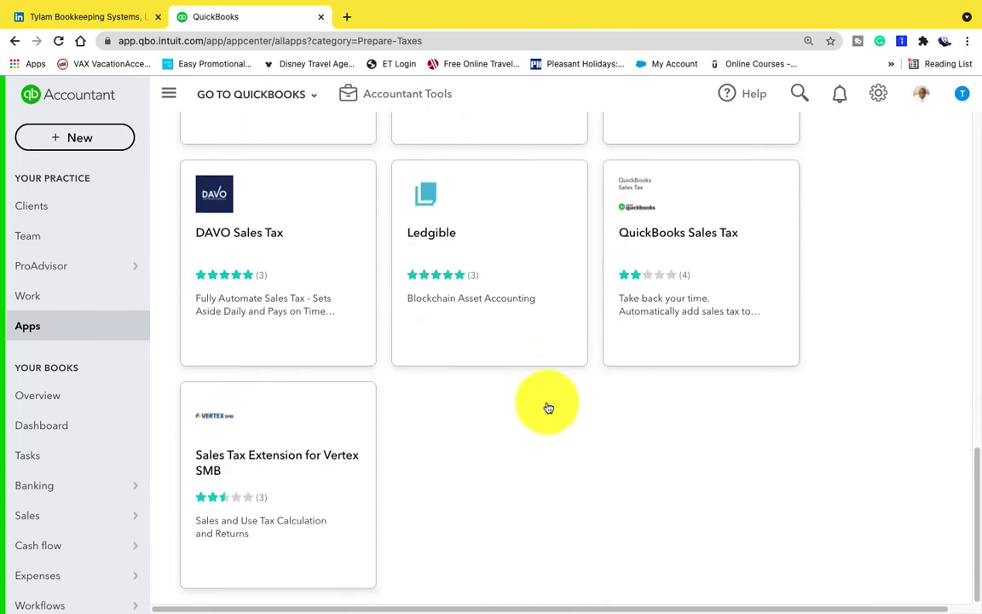
scroll(548, 407, up, 4)
scroll(548, 408, down, 4)
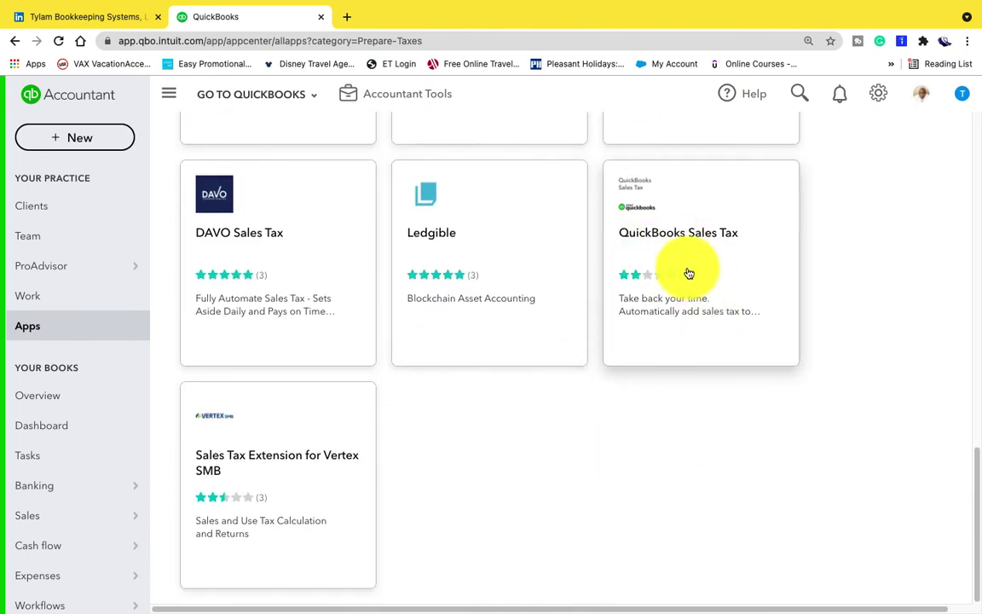
scroll(676, 320, up, 10)
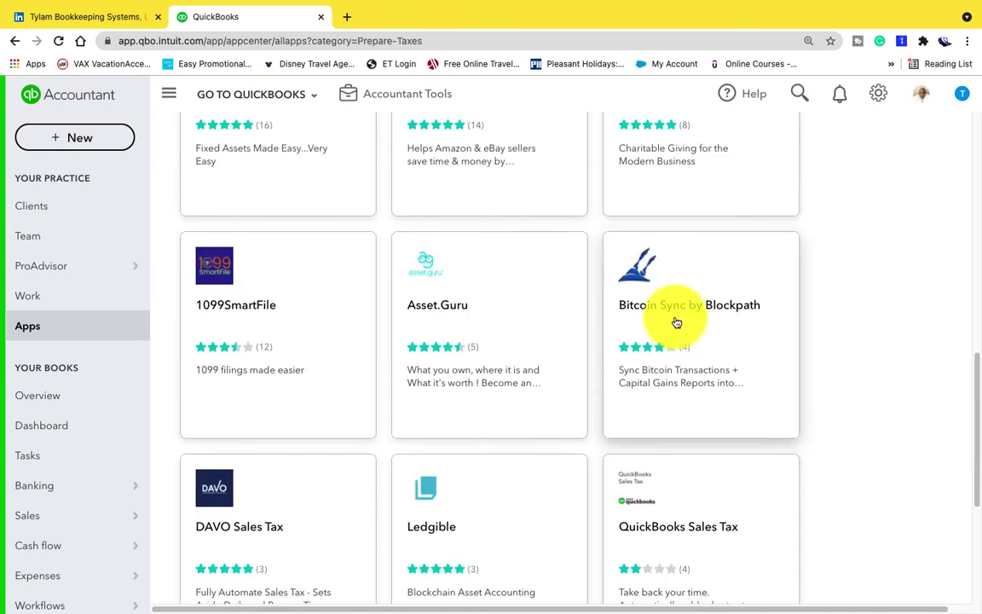
scroll(676, 322, up, 1)
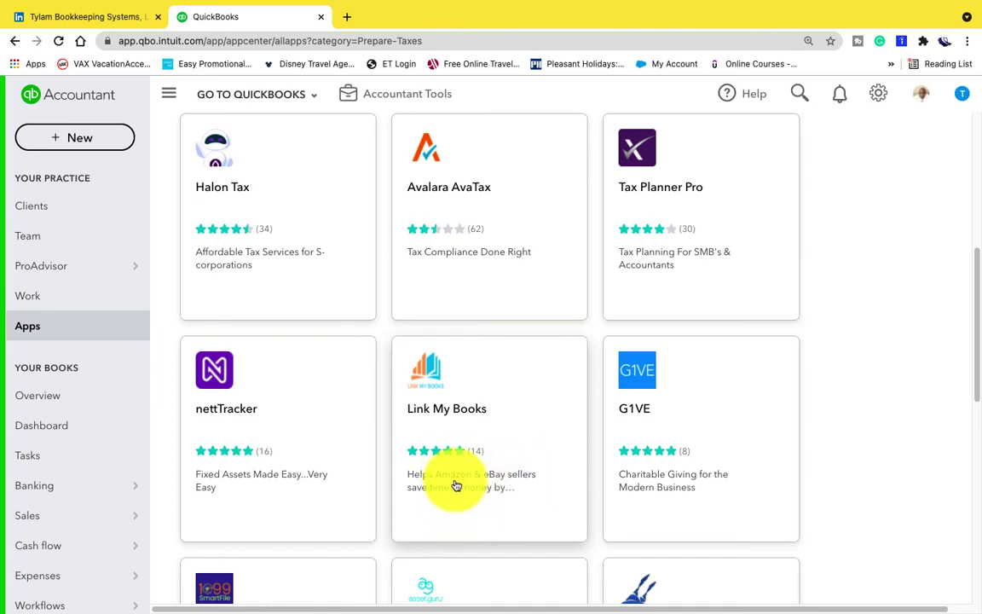
scroll(456, 484, down, 5)
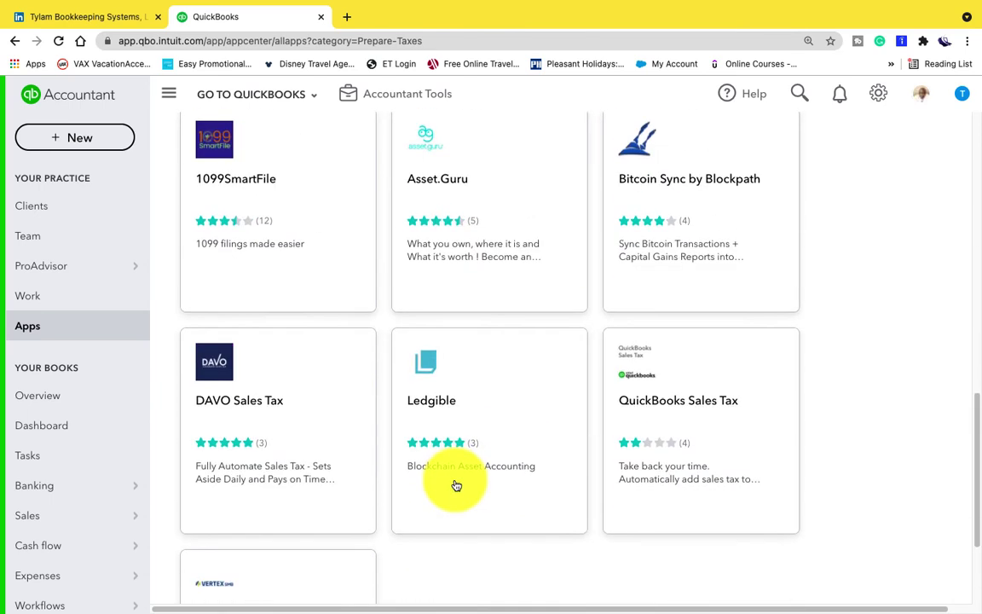
scroll(456, 484, up, 10)
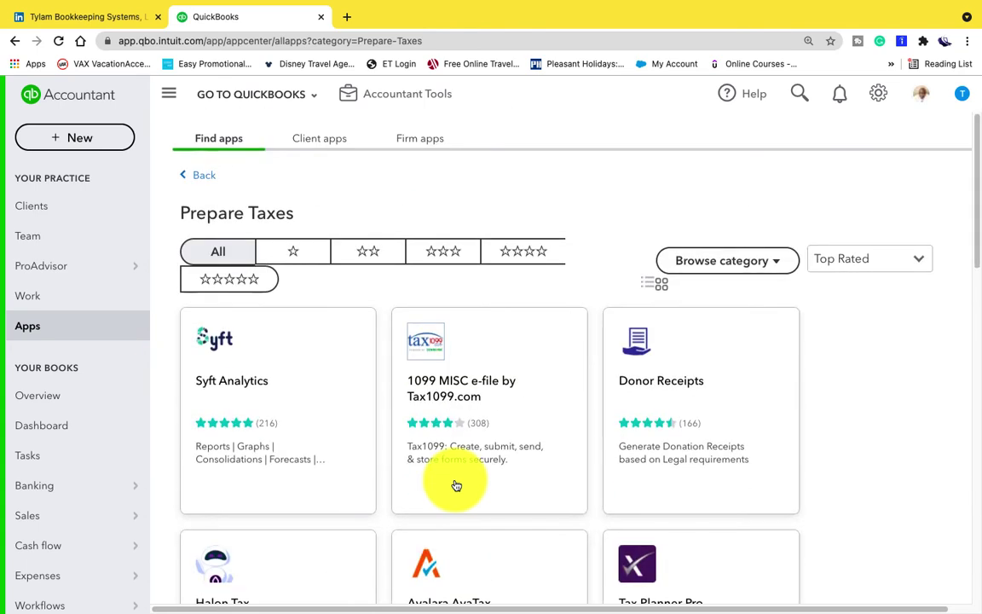
Switch to Manage Customers and scroll to apps like CollBox, WORKetc and Capsule CRM.
click(776, 264)
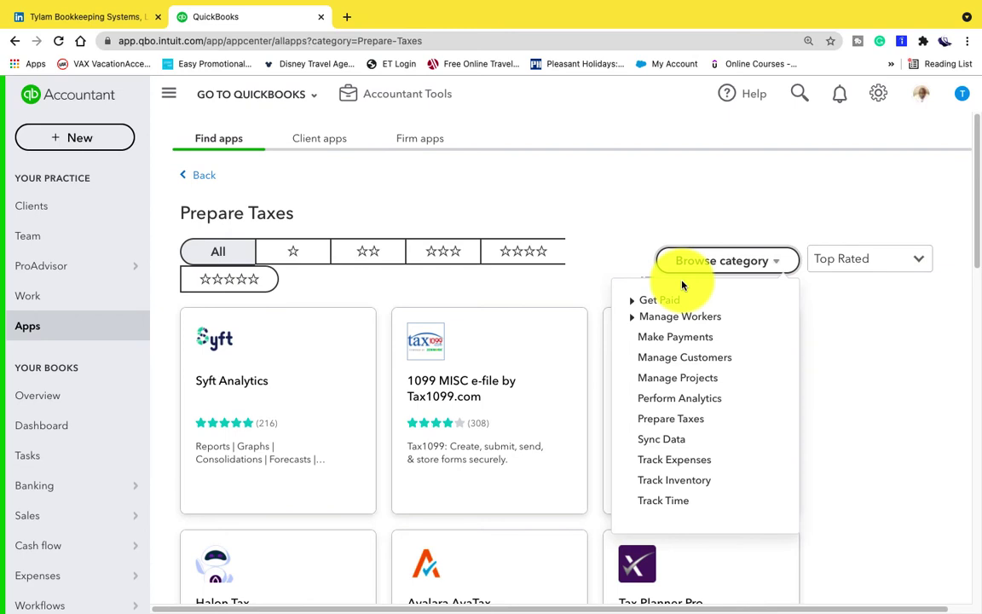
click(671, 359)
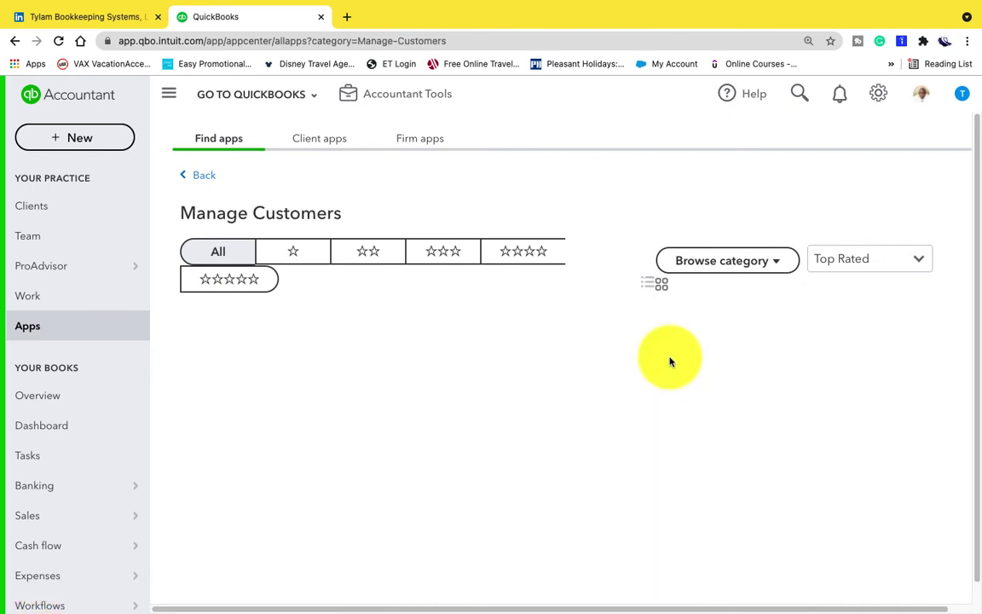
scroll(670, 362, down, 5)
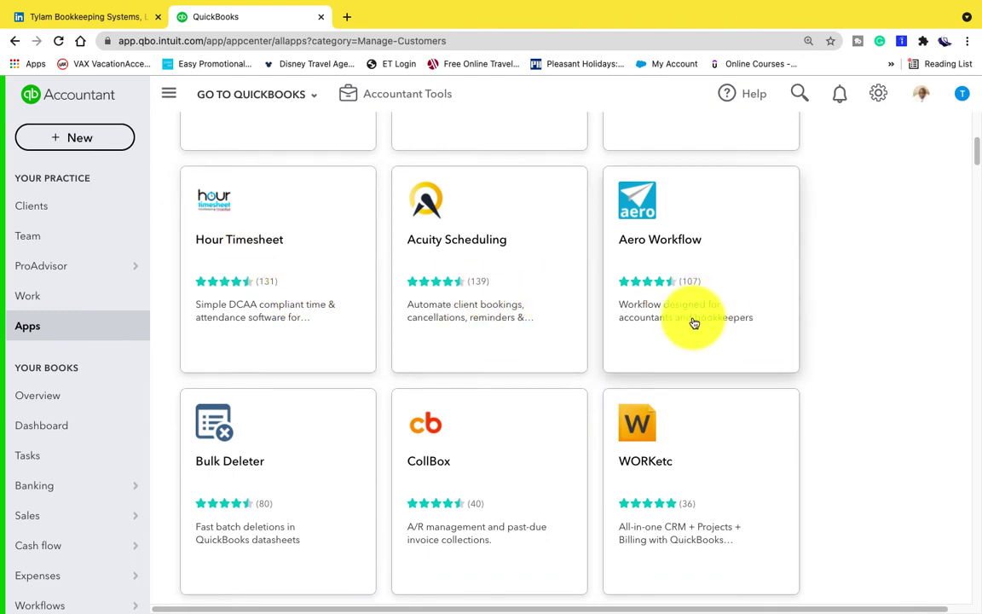
scroll(694, 323, down, 2)
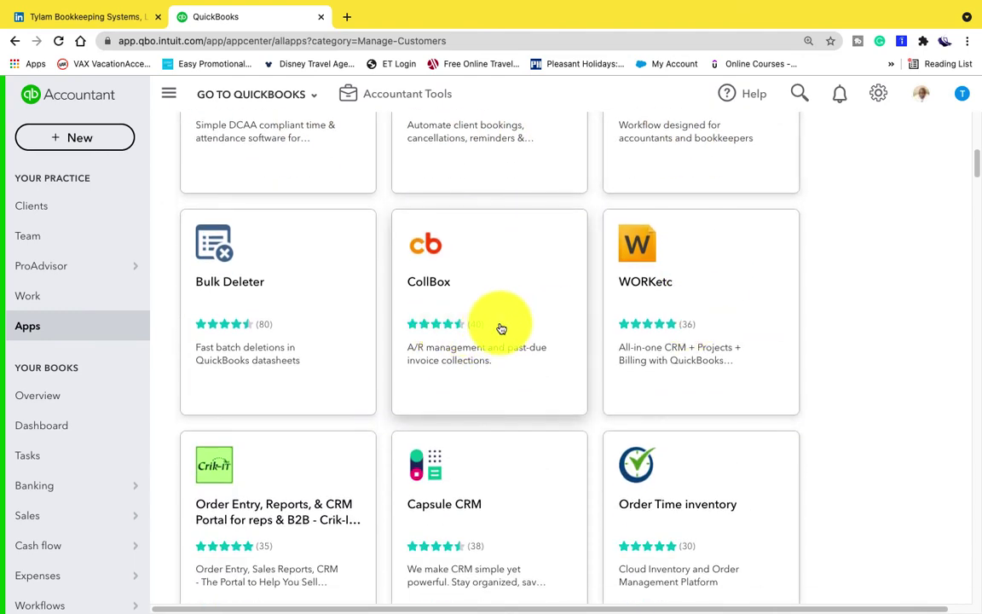